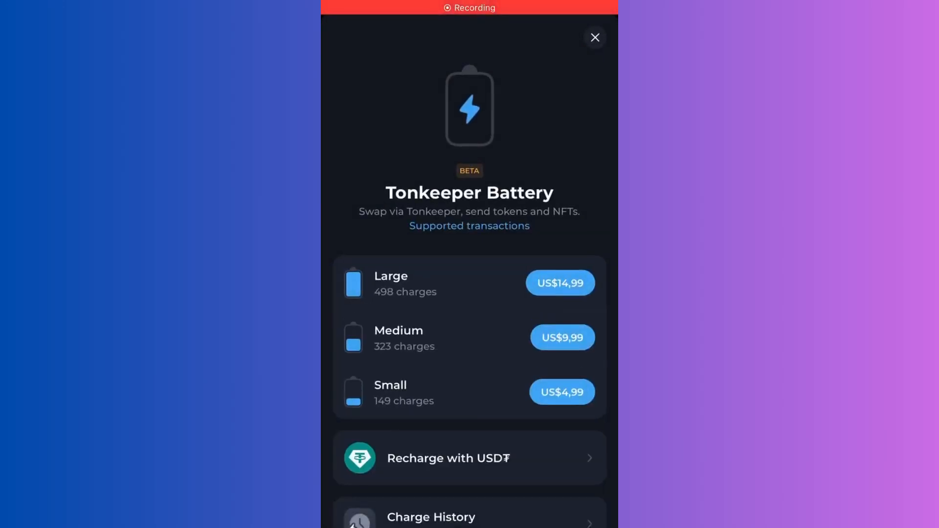
click(595, 37)
Close the recharge sheet and Battery, return to the wallet home and refresh it
click(345, 37)
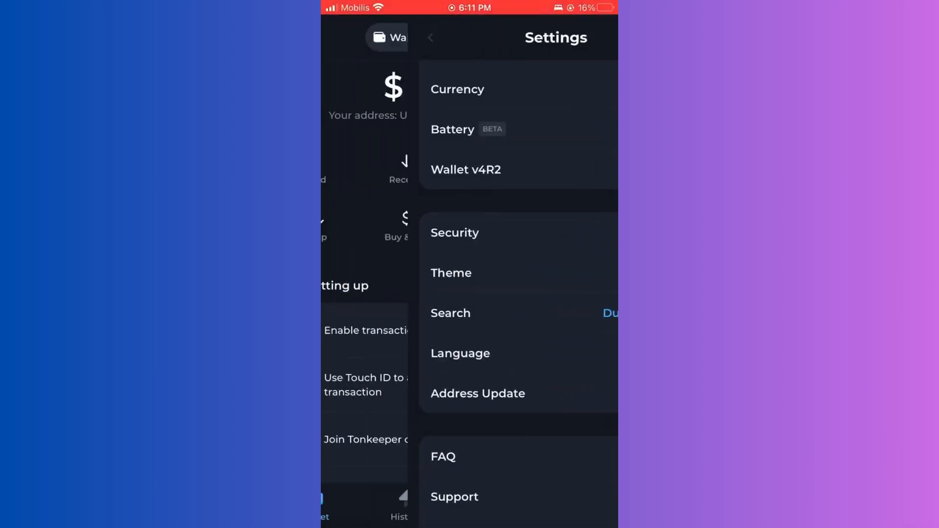
drag(470, 220, 470, 352)
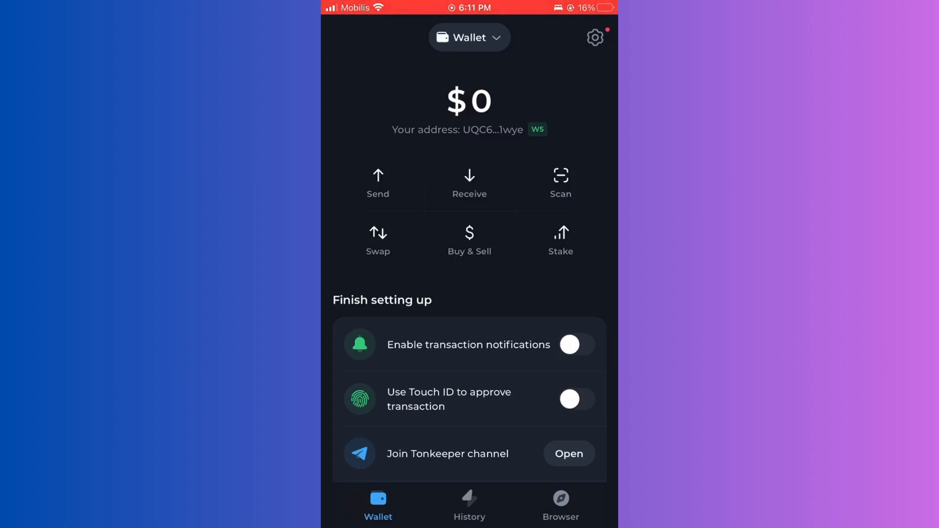
Reach Settings from the wallet home and enter the Tonkeeper Battery screen
click(595, 38)
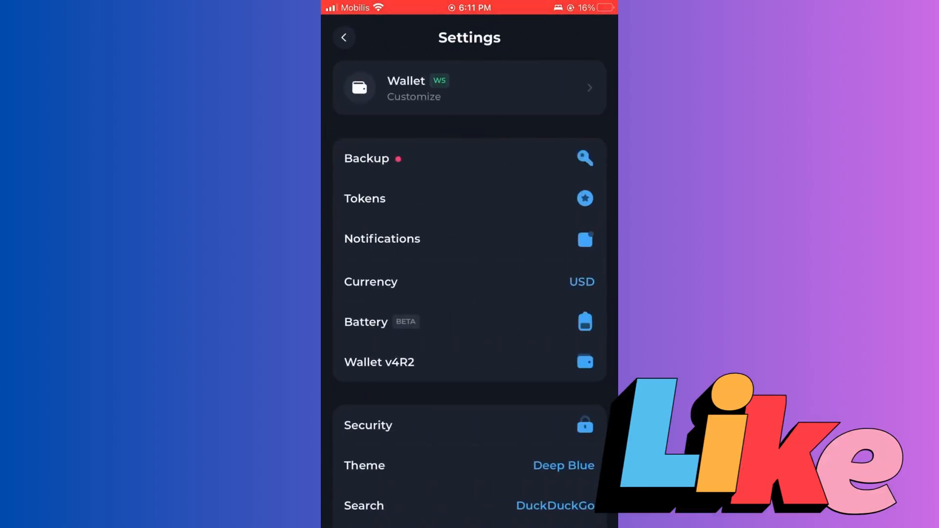
click(344, 38)
click(595, 38)
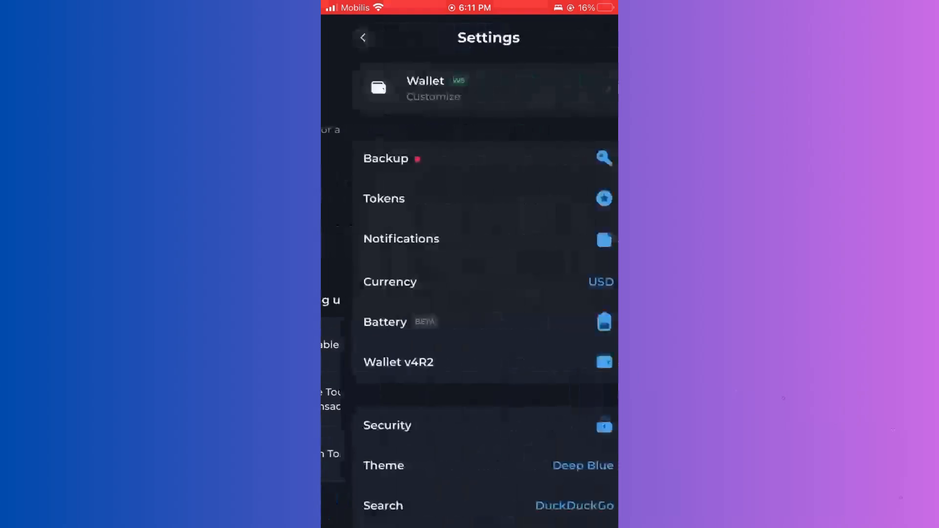
click(471, 321)
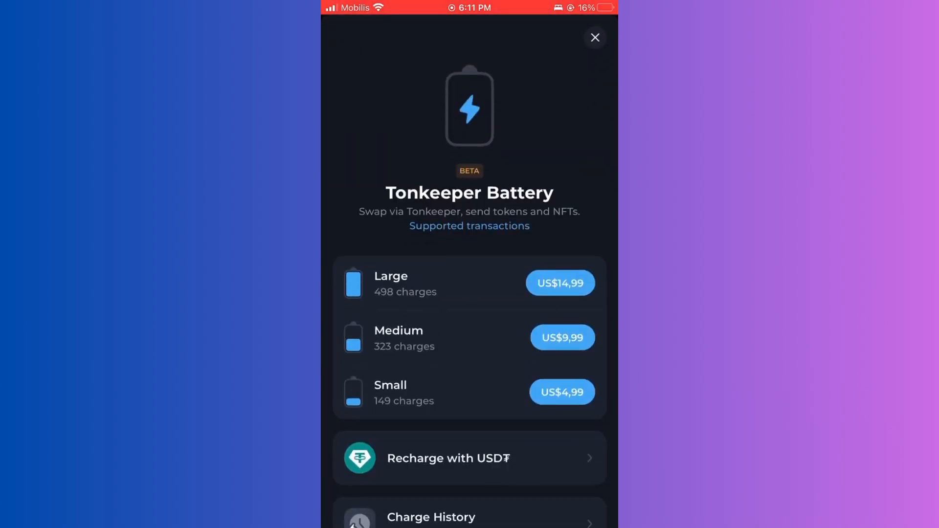
scroll(470, 331, down, 4)
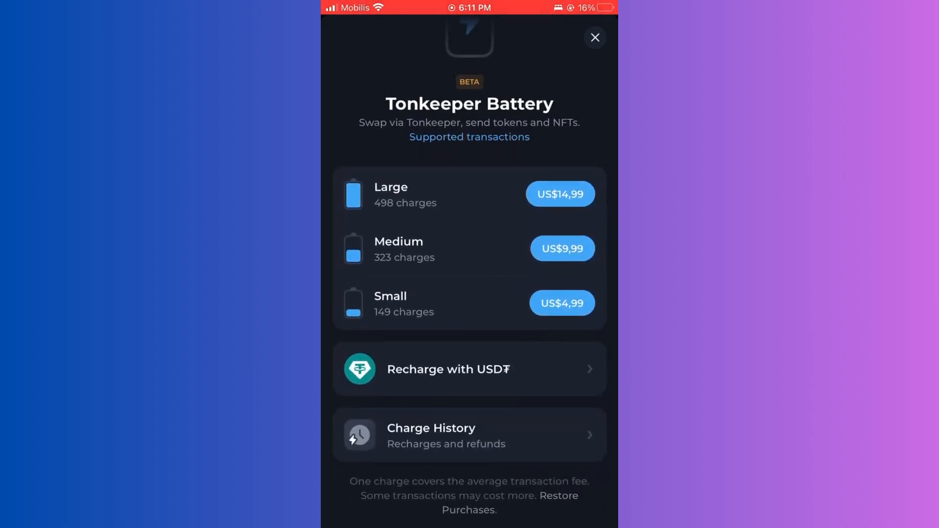
View the supported-transactions list with charge costs for swaps, NFT and token transfers
click(471, 137)
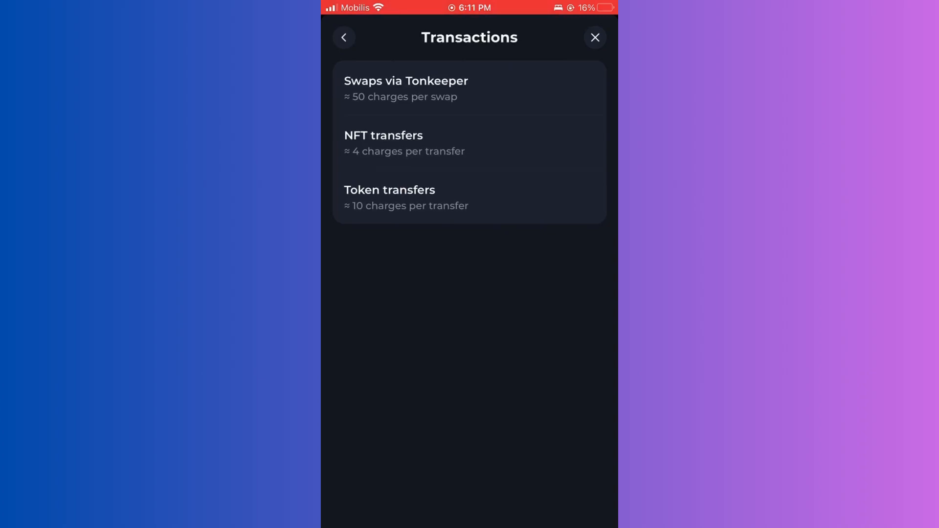
scroll(469, 220, up, 2)
scroll(470, 147, up, 1)
scroll(469, 146, up, 1)
Try the USDT recharge sheet with the Other custom-amount option, then close it
click(343, 37)
click(455, 377)
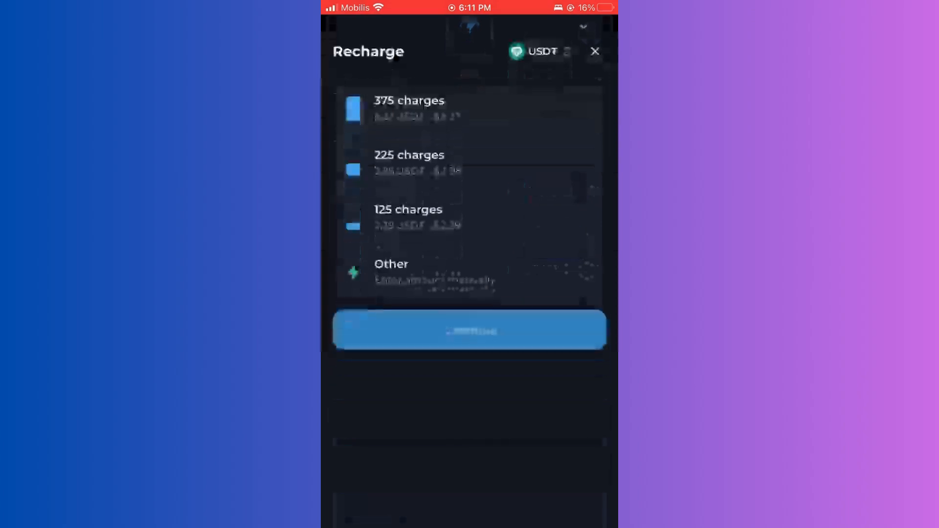
click(470, 258)
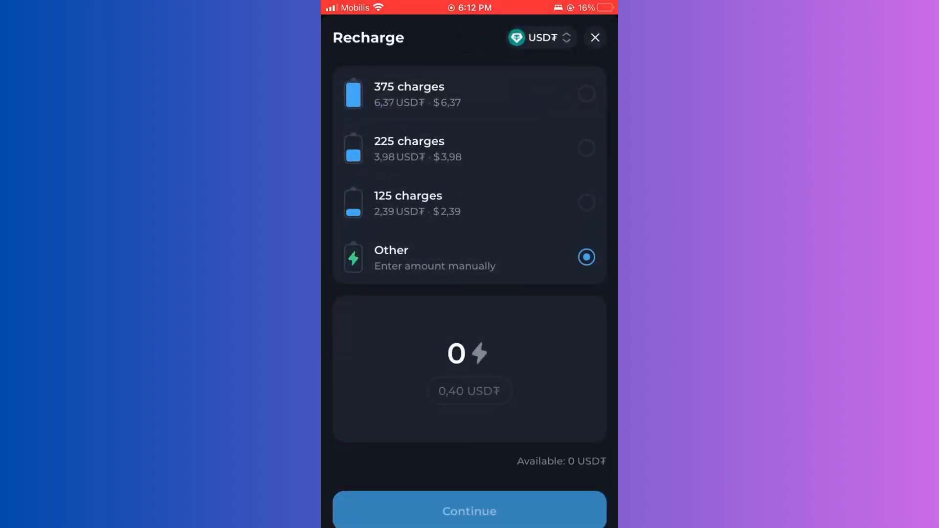
click(469, 354)
text(22)
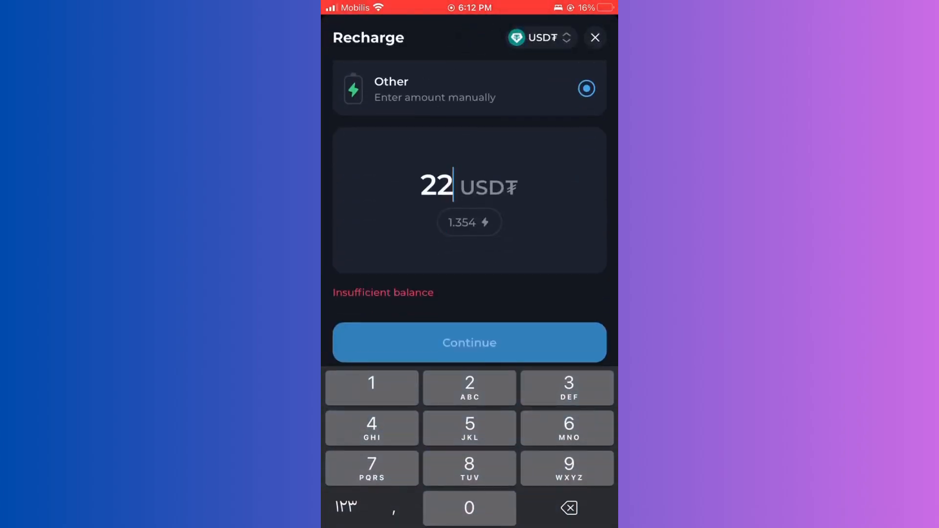
click(596, 38)
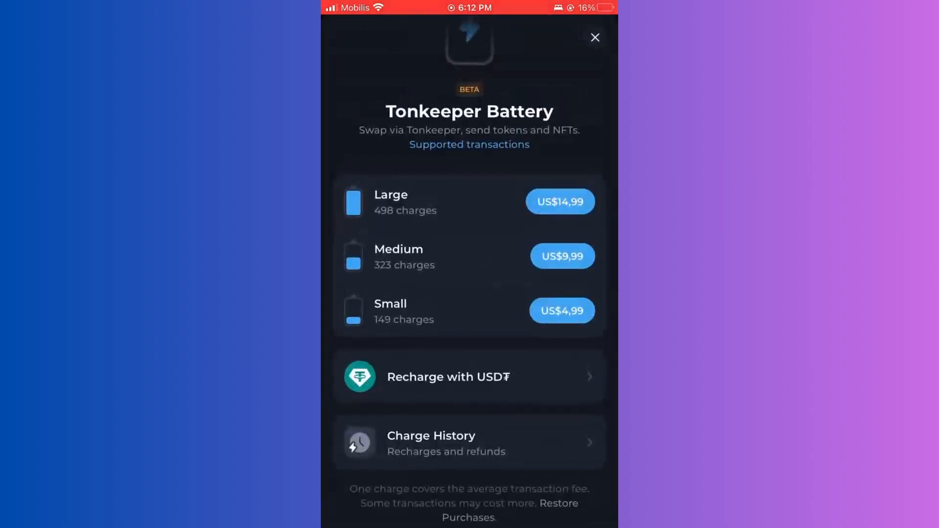
Reopen the recharge sheet and switch the payment token from USDT to TON
click(470, 377)
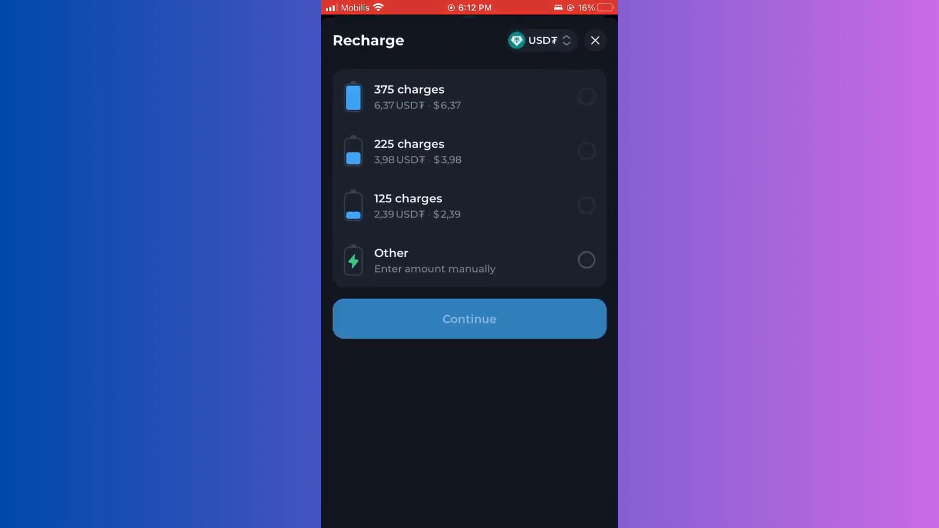
click(470, 376)
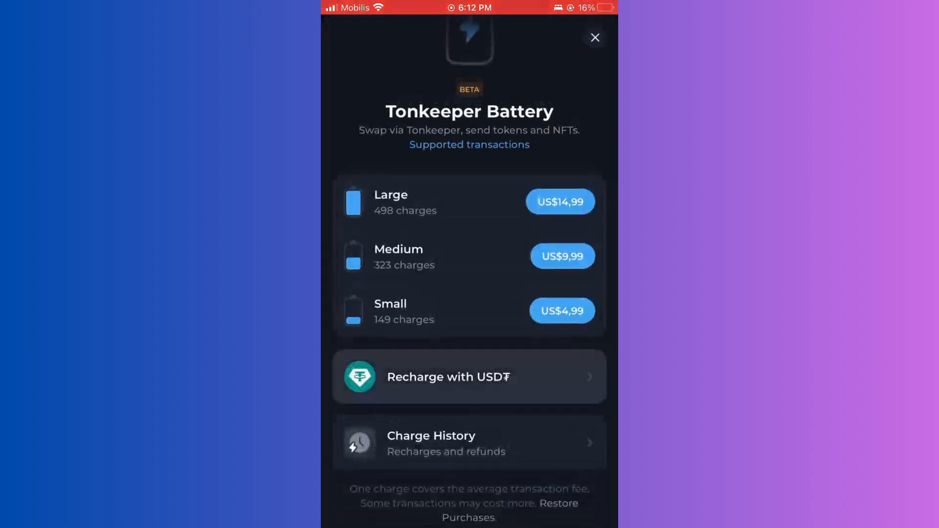
click(541, 52)
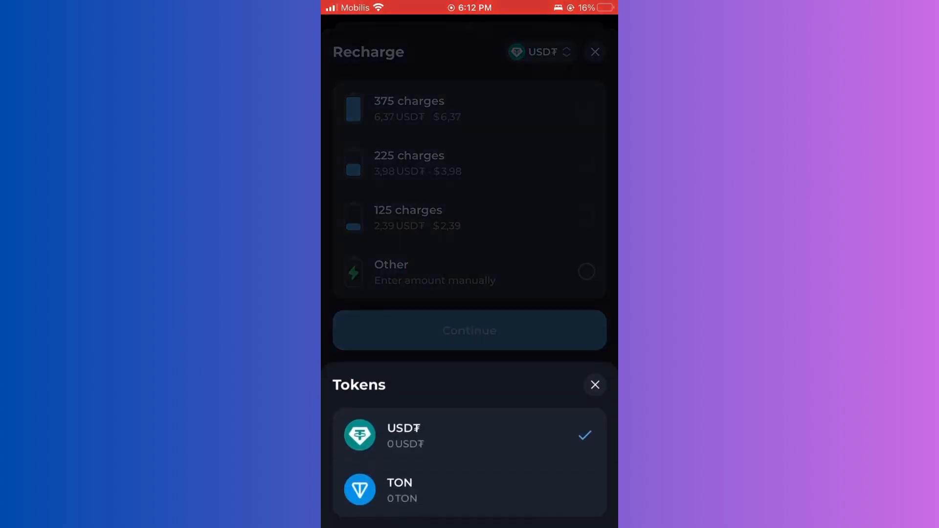
click(470, 490)
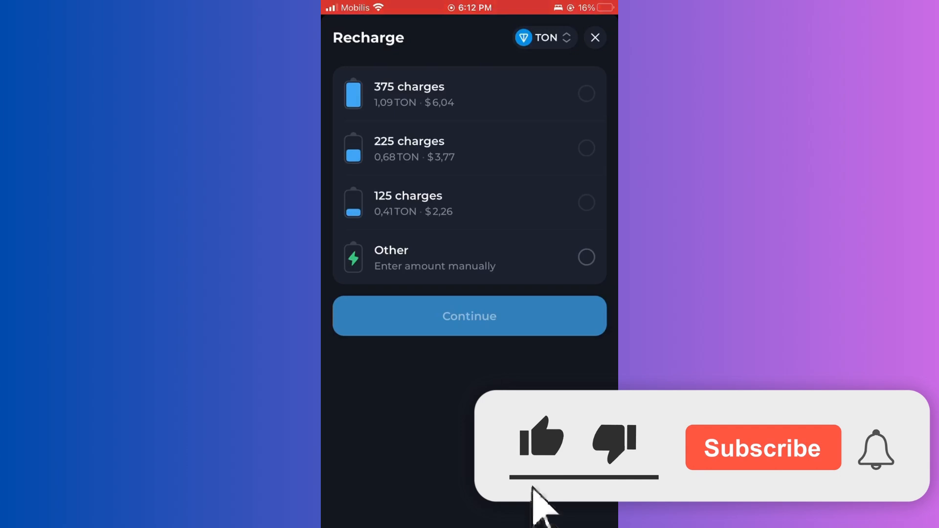